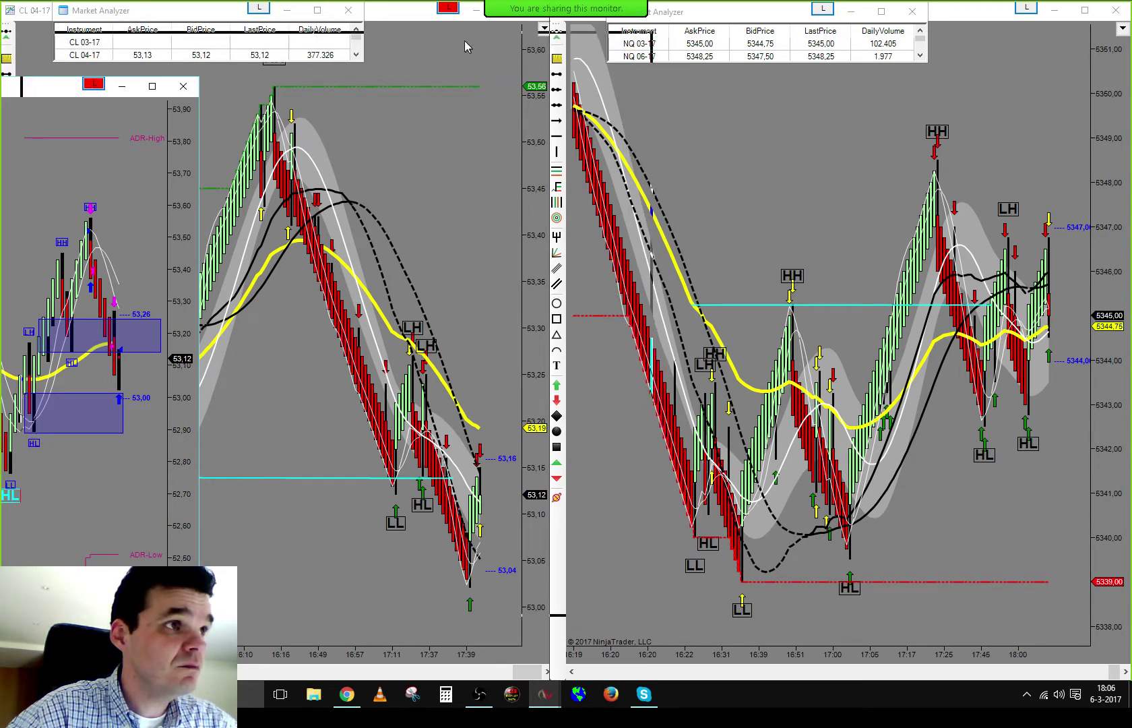
- Bring up the higher-timeframe CL 04-17 chart with the ADR levels and maximize its window
drag(465, 42, 443, 7)
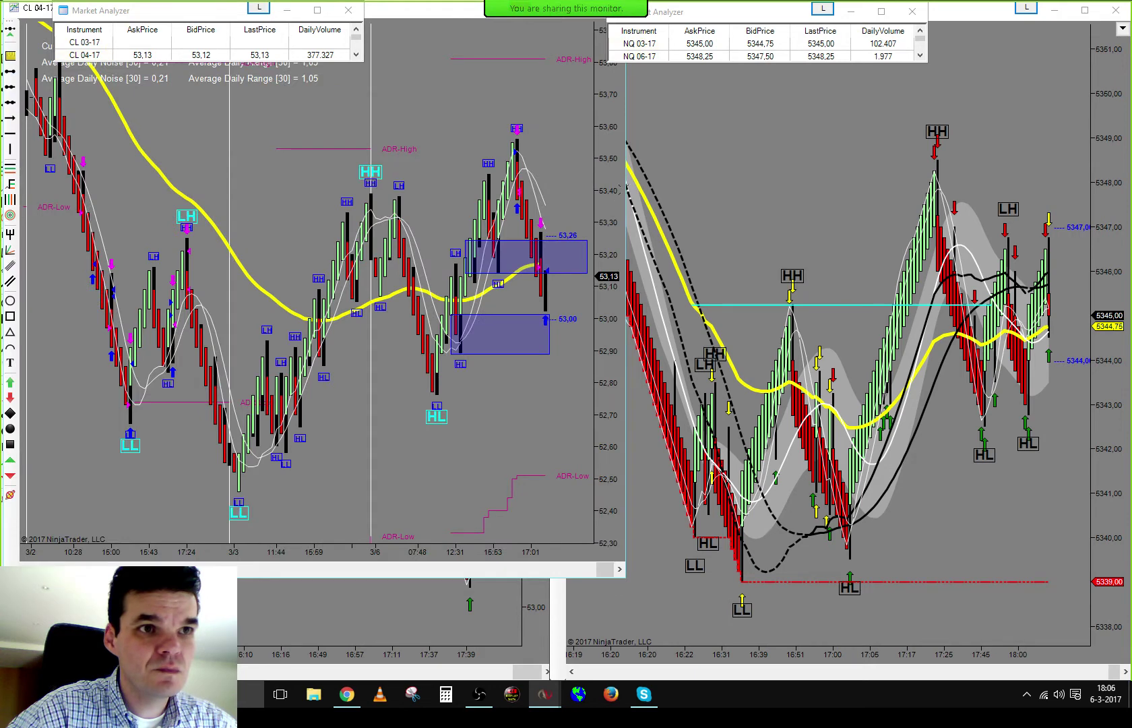
drag(952, 145, 1045, 64)
click(999, 8)
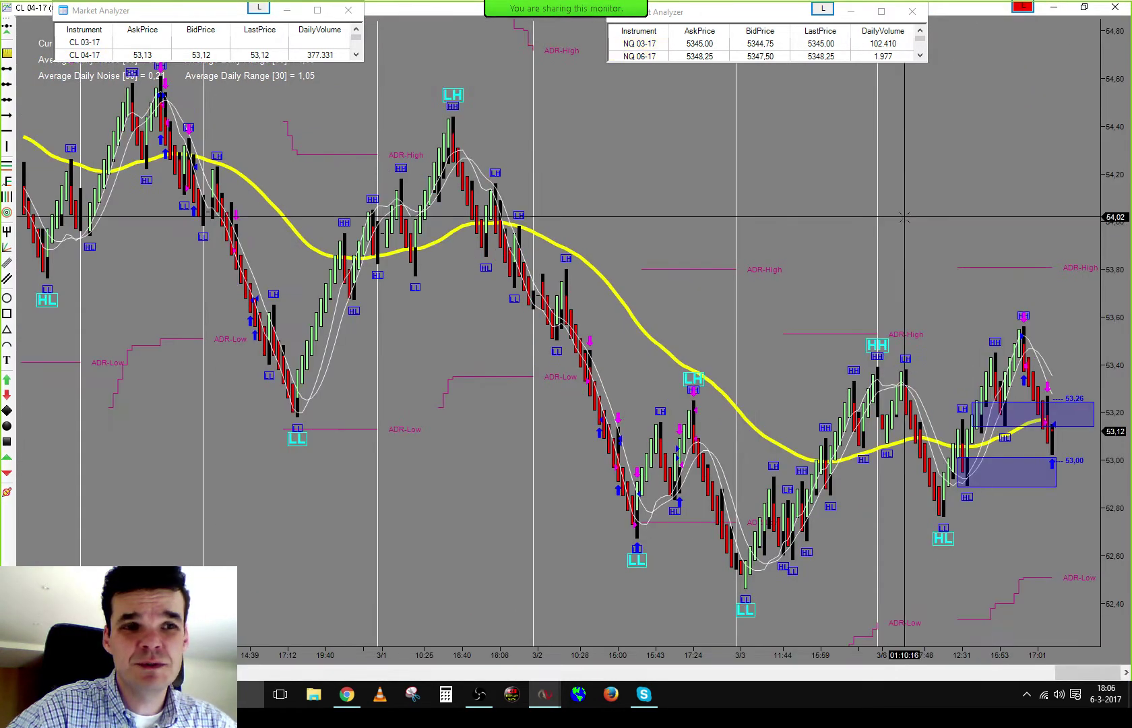
- Remove all drawing objects from the CL 04-17 chart
scroll(854, 367, down, 3)
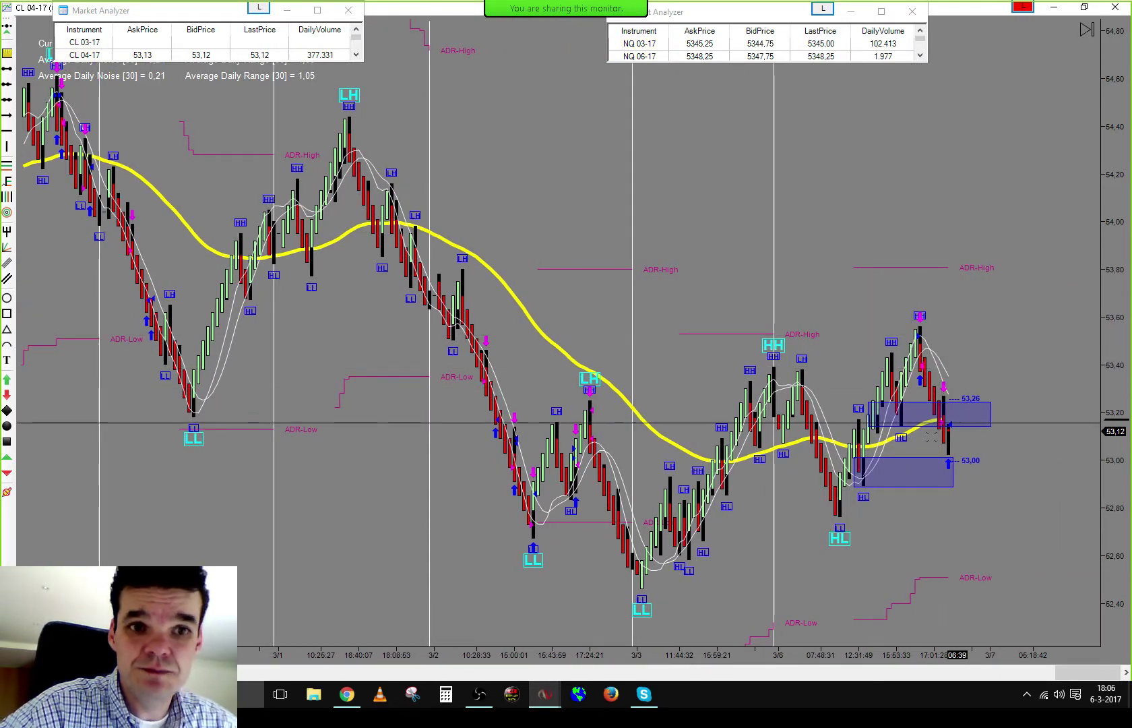
click(6, 492)
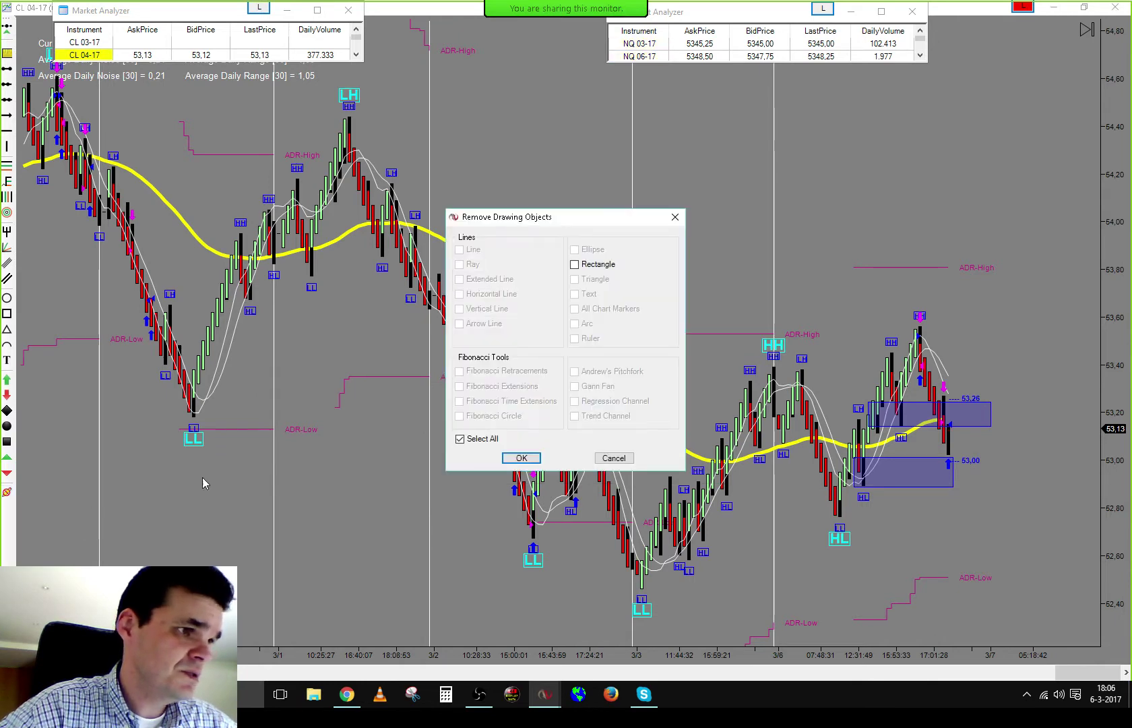
click(521, 458)
- Draw a rectangle zone from the recent LH pivot, spanning about 53,17 to 53,07 and ending just before the latest bar
scroll(937, 413, down, 2)
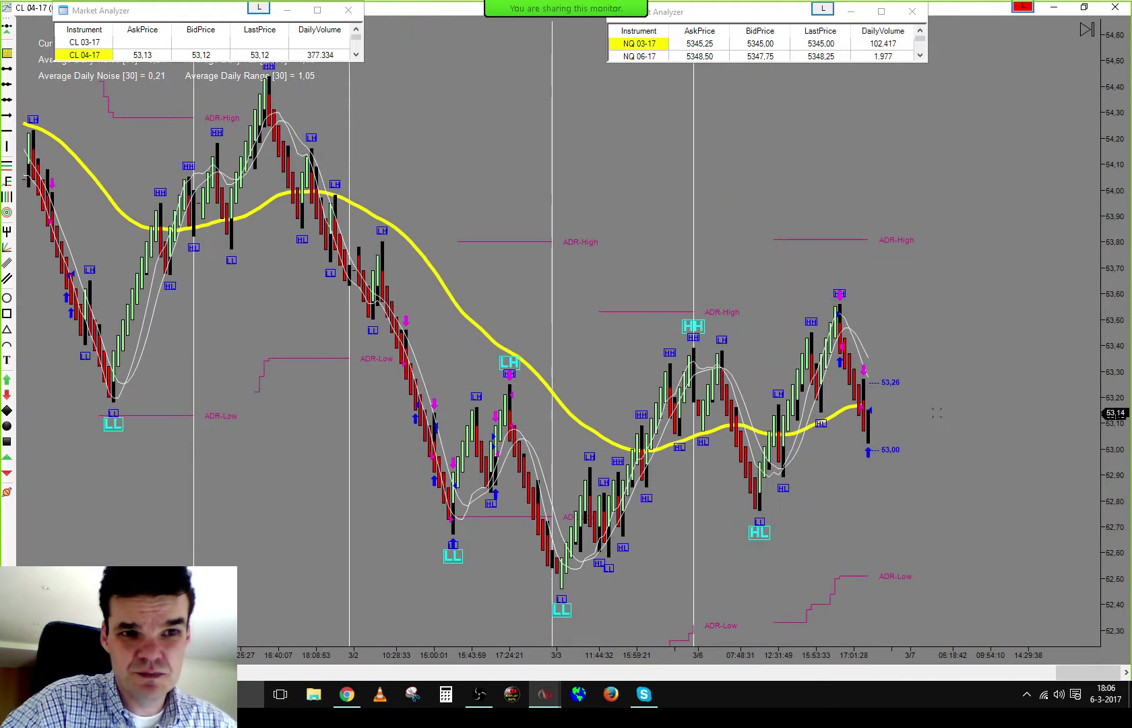
scroll(905, 379, down, 1)
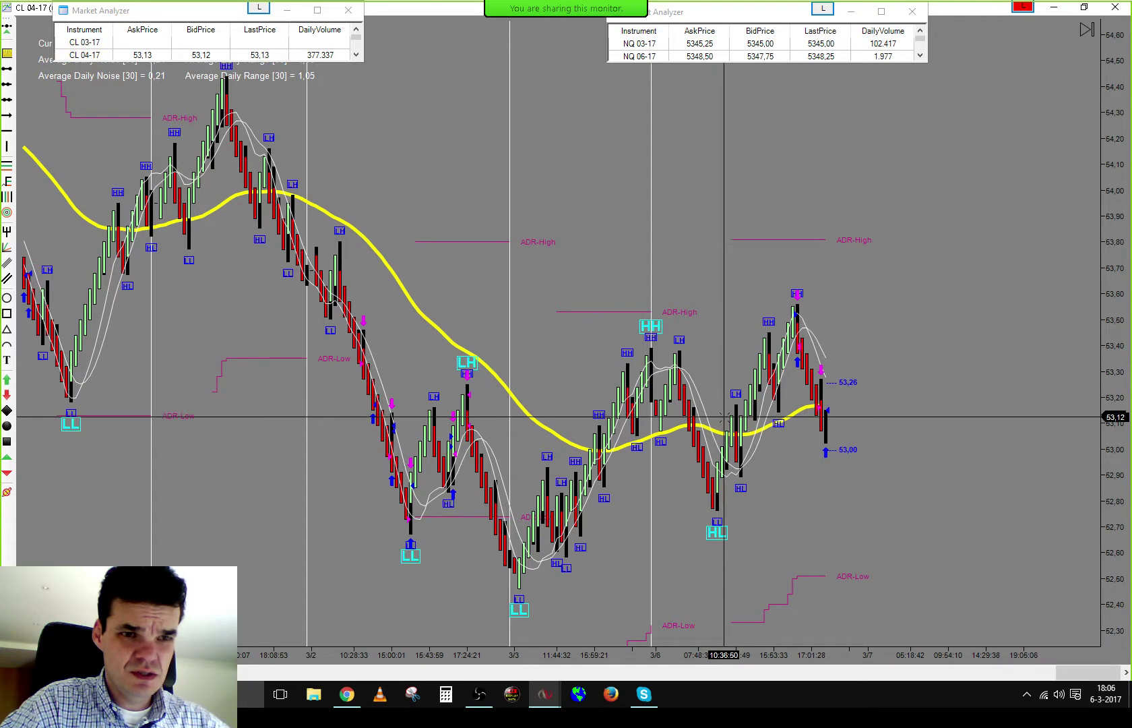
scroll(809, 445, down, 1)
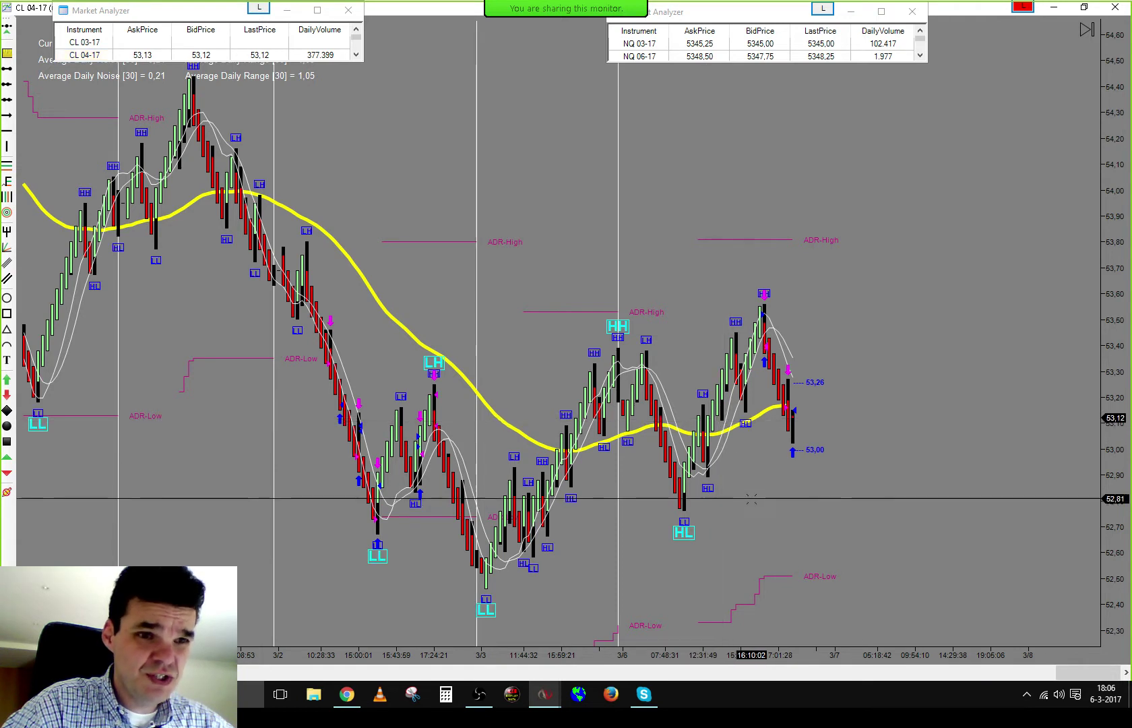
scroll(90, 357, down, 1)
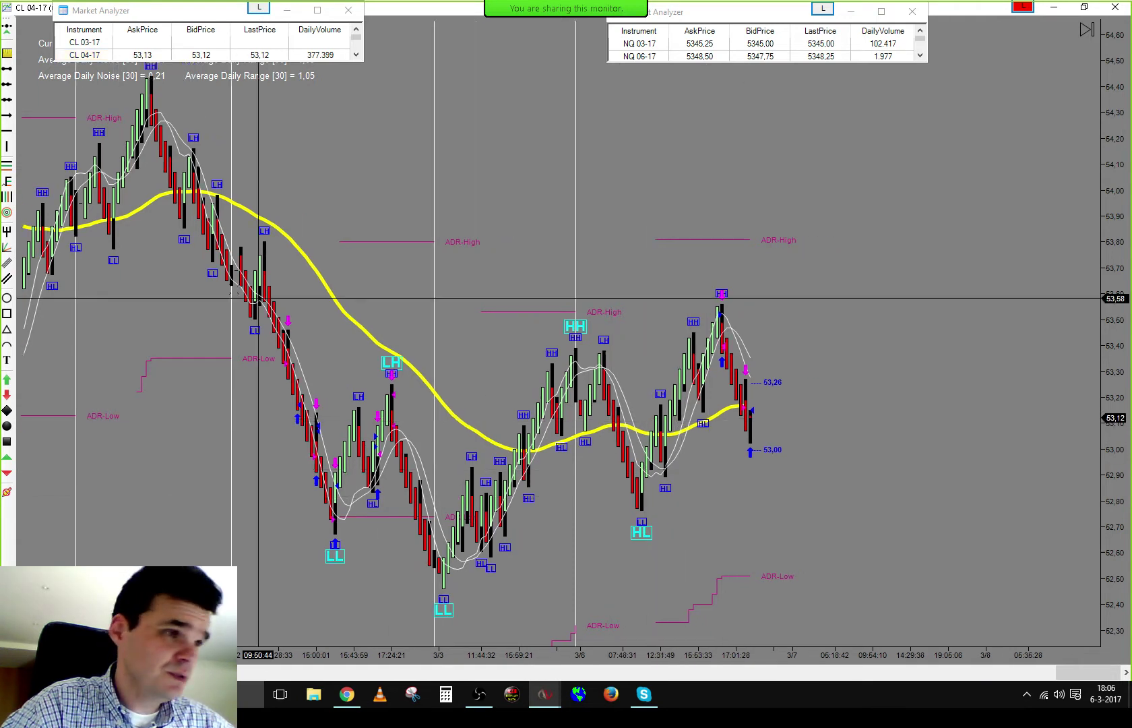
click(6, 314)
click(655, 403)
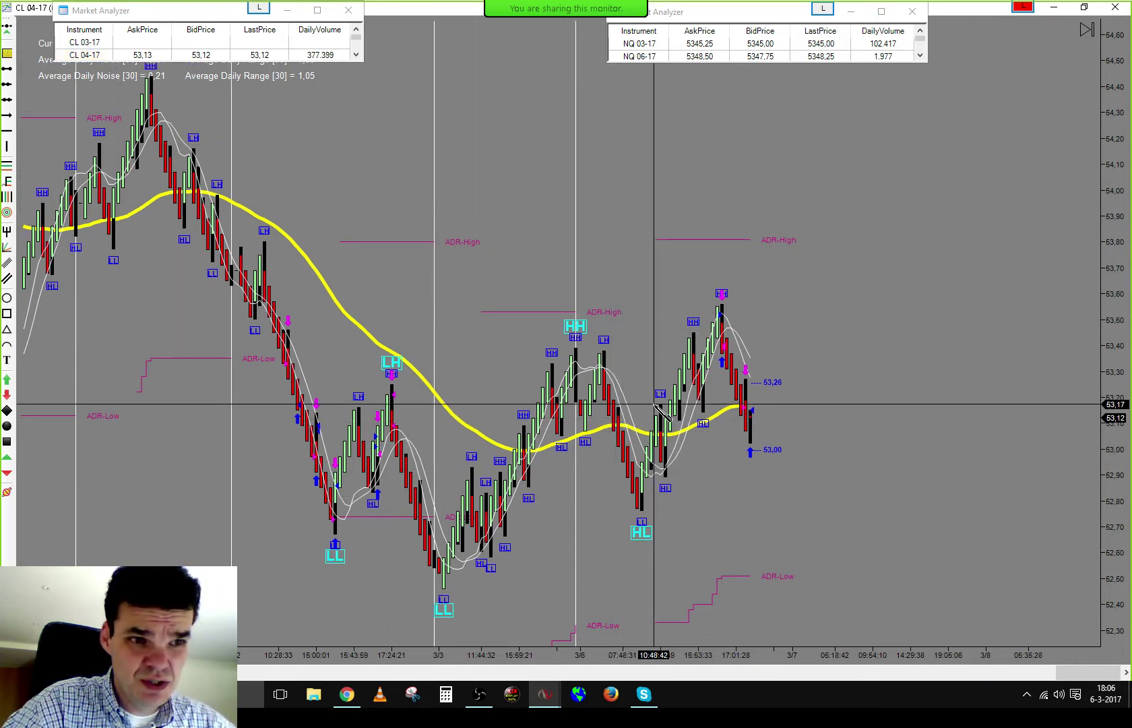
click(733, 431)
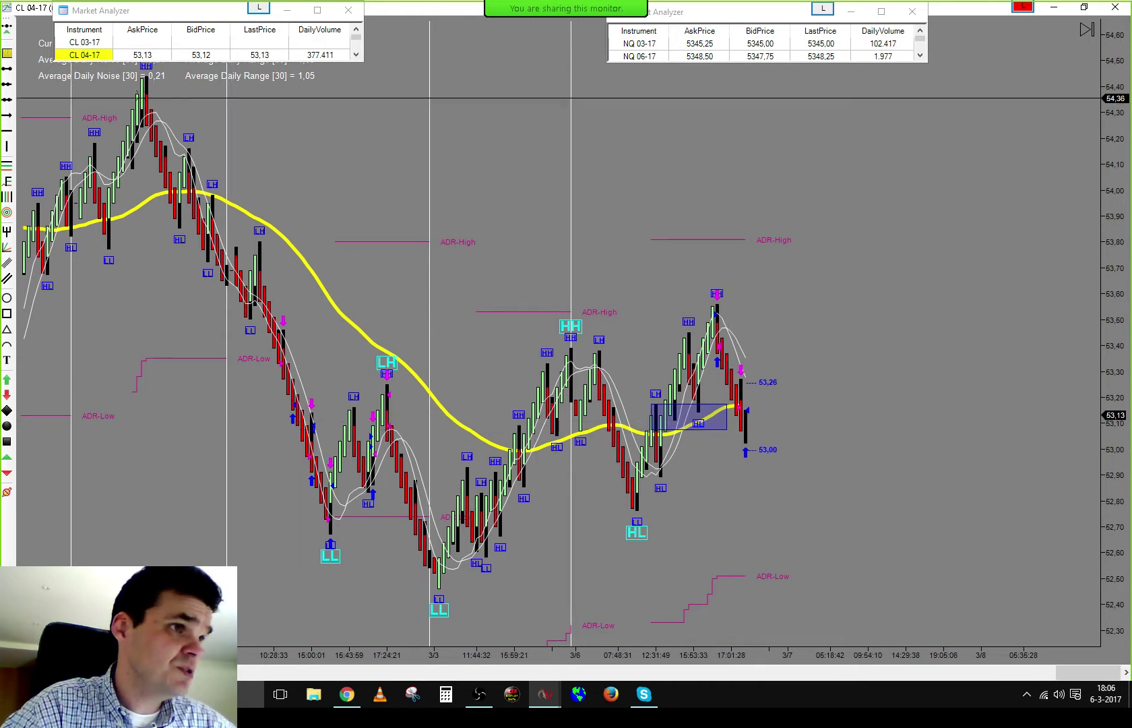
- Trace the latest CL upswings with lines and draw a second rectangle zone, placing it at about 53,25 to 53,15
key(alt+Tab)
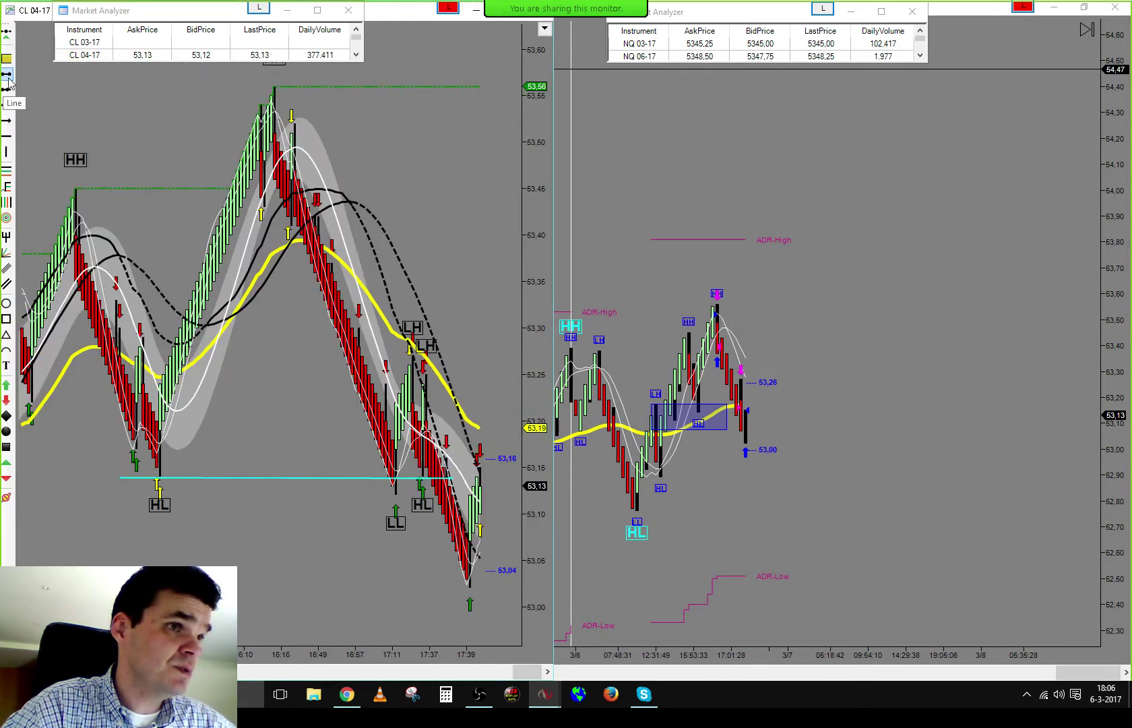
key(alt+Tab)
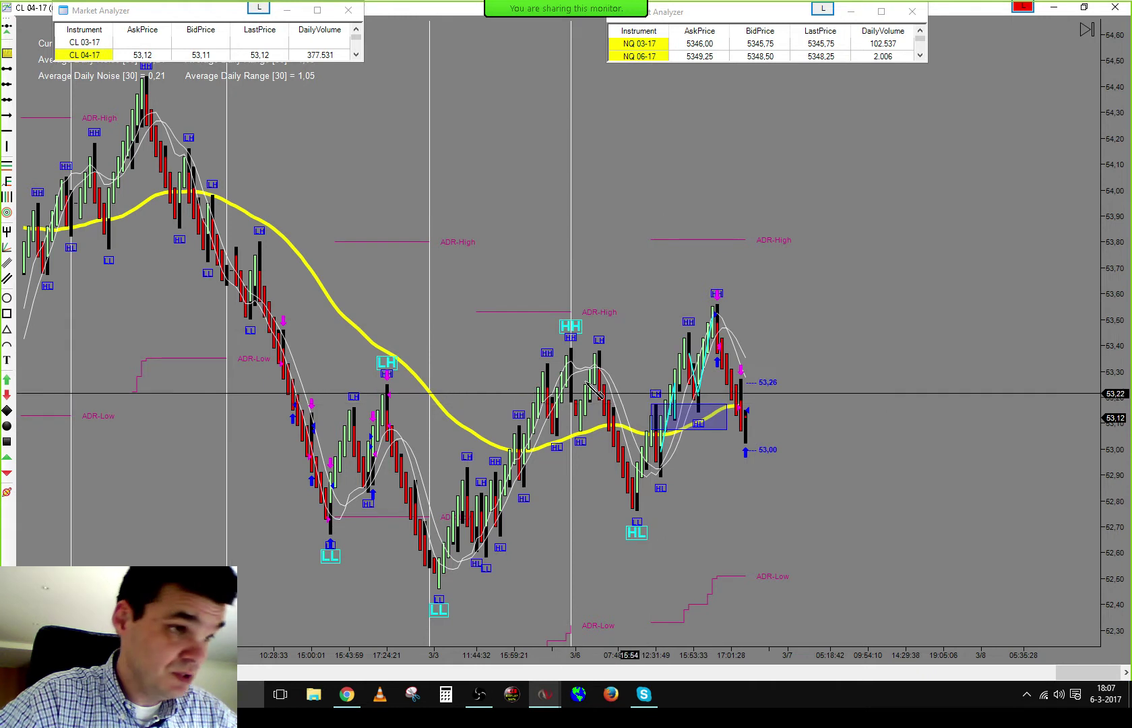
click(8, 314)
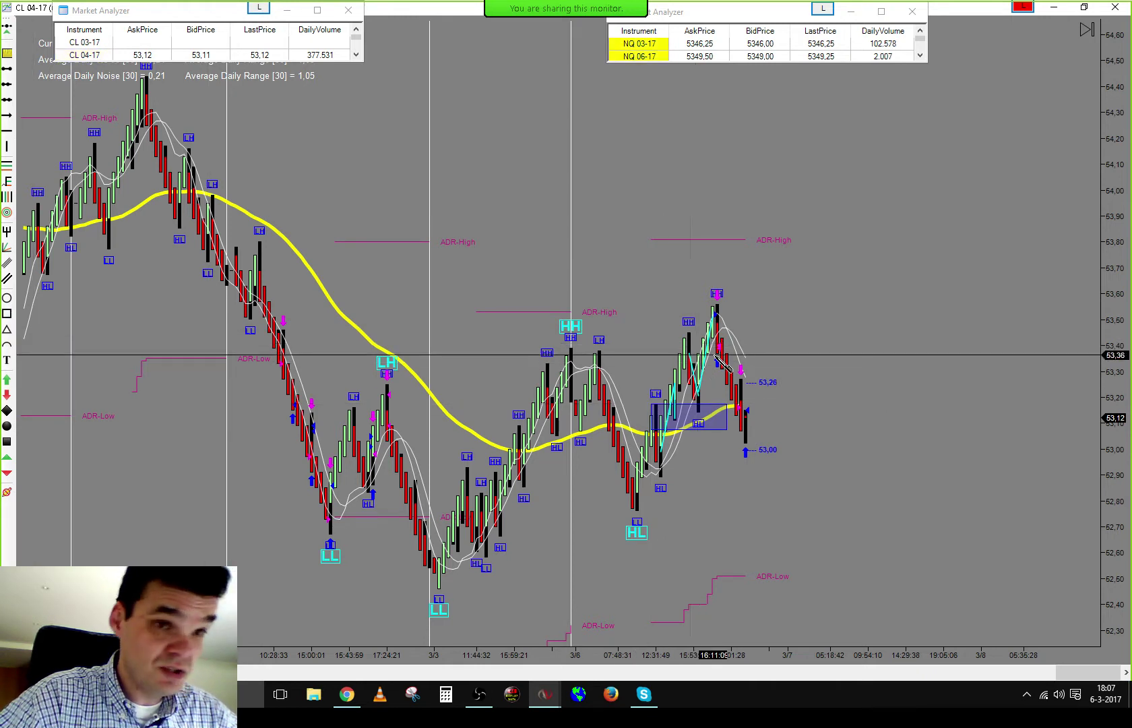
click(670, 332)
drag(750, 336, 793, 353)
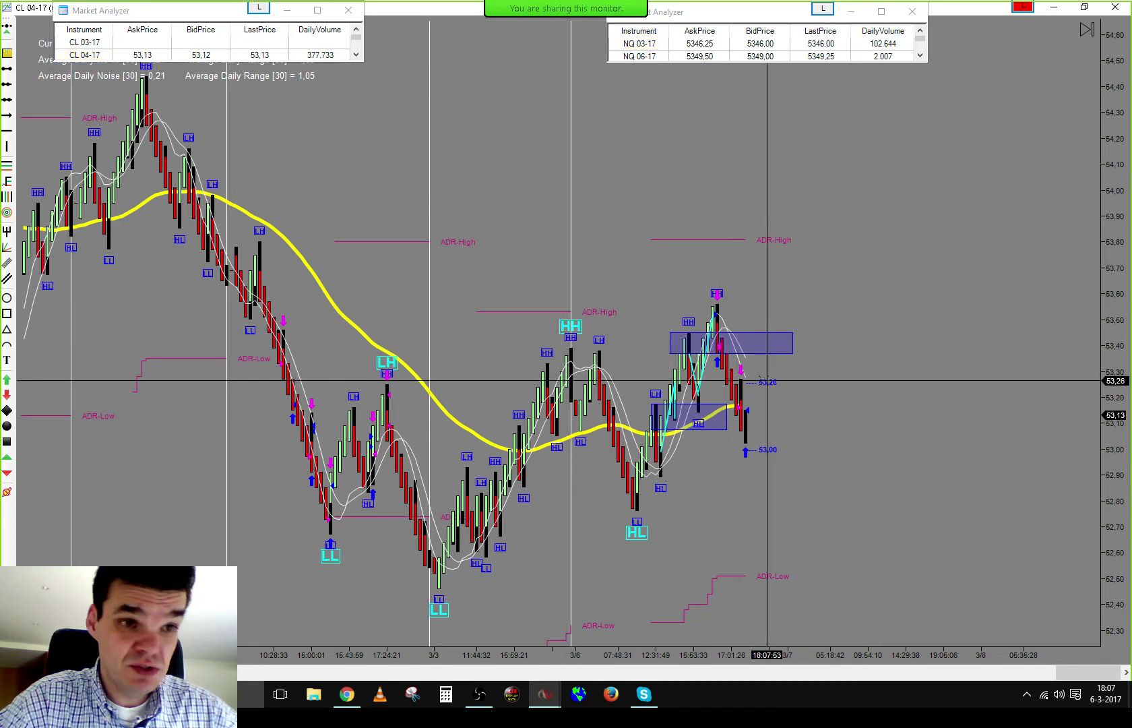
click(752, 334)
mouse_move(753, 334)
mouse_down()
mouse_move(772, 392)
mouse_move(817, 385)
mouse_up()
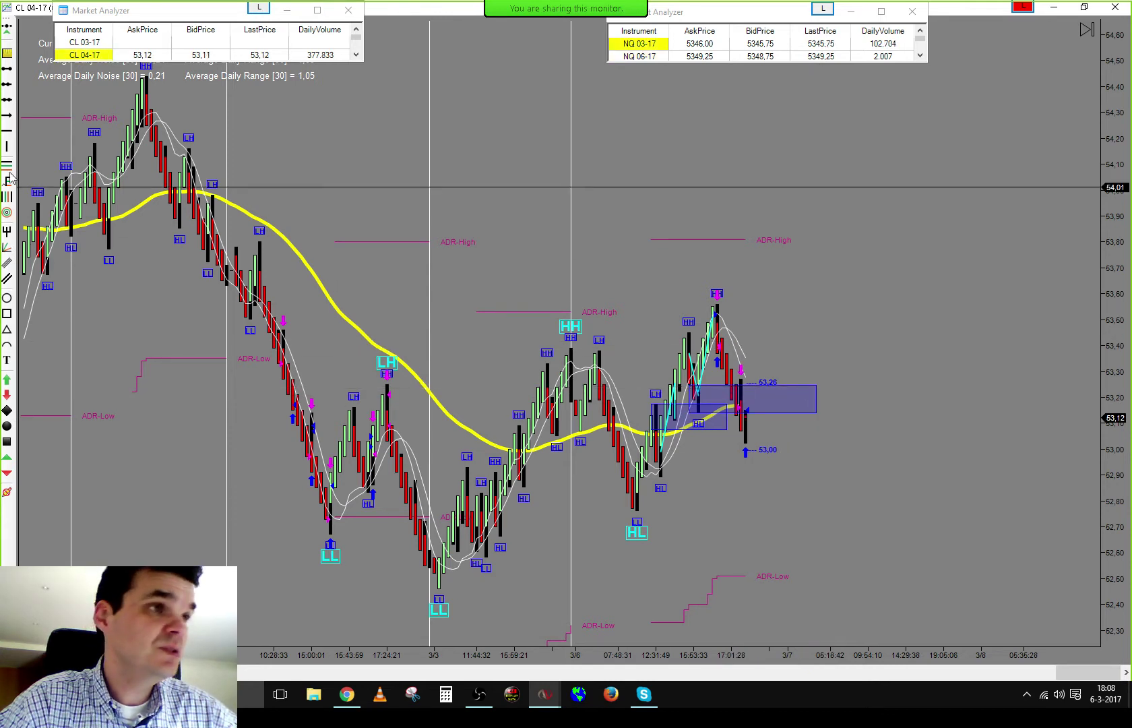
- Trace the decline from the latest HH with a line and discard the projected leg down to 53,00
click(8, 70)
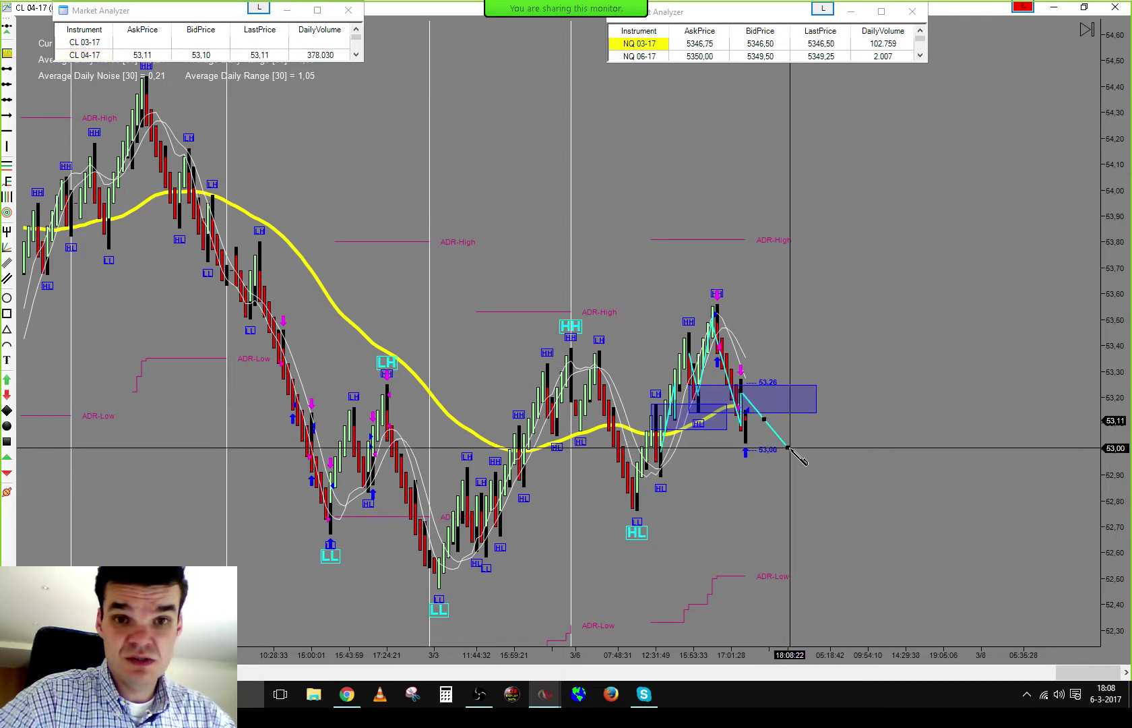
key(Escape)
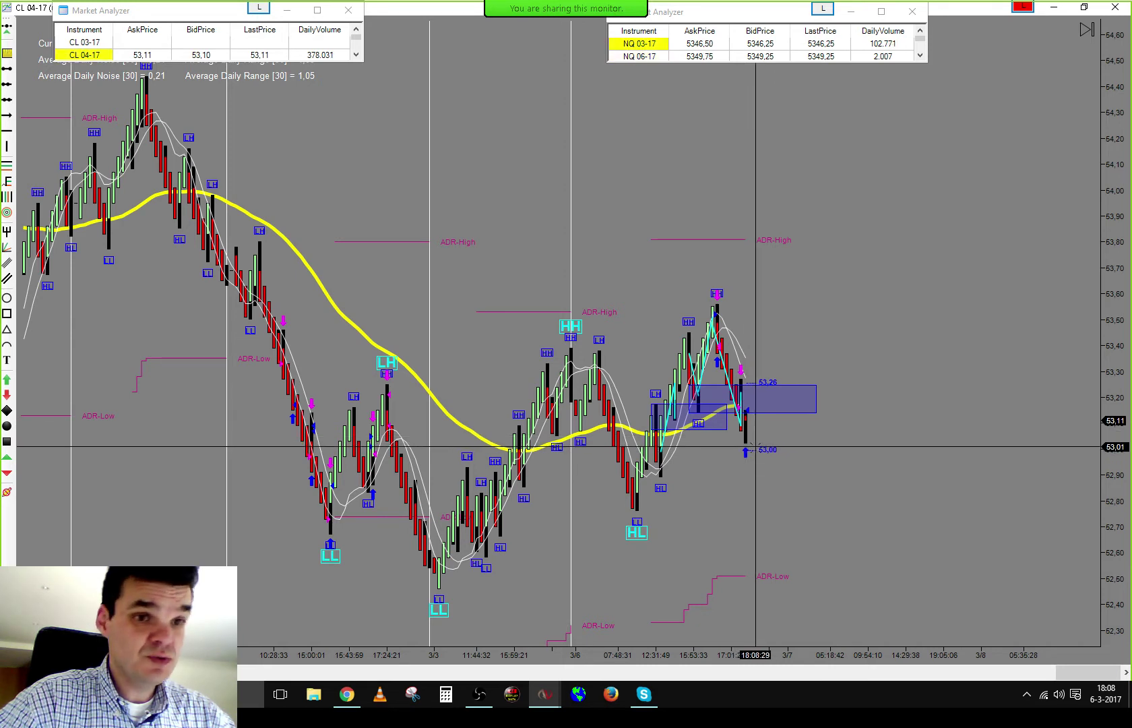
scroll(802, 480, up, 3)
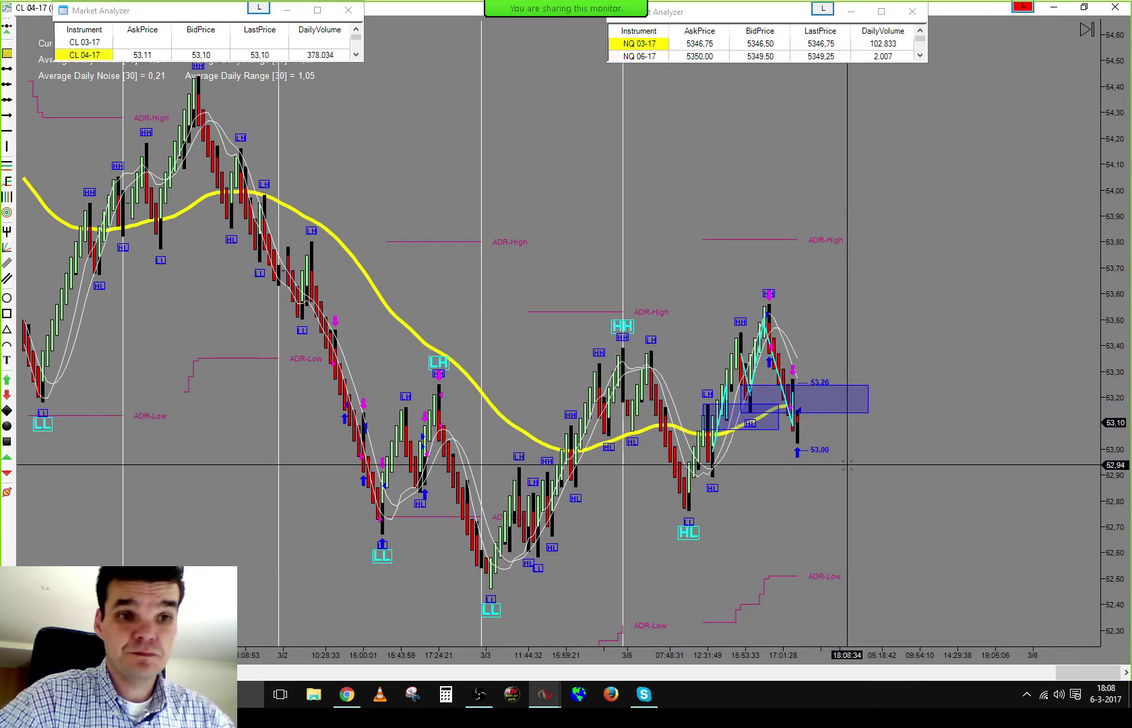
scroll(833, 445, up, 1)
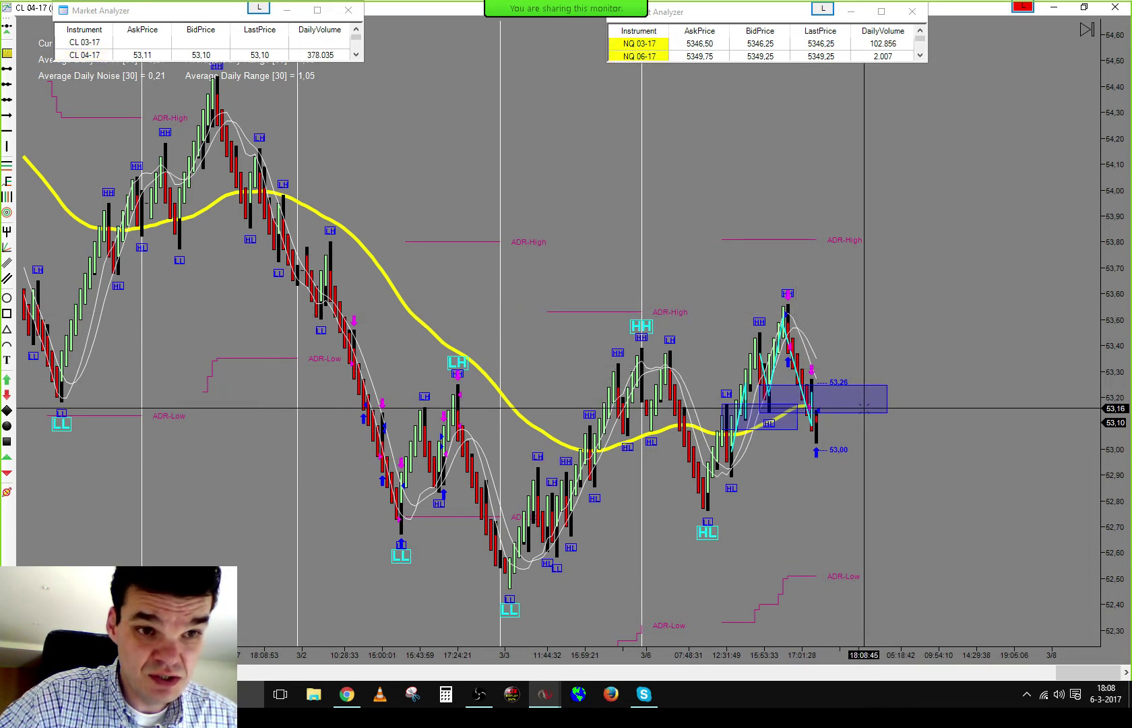
drag(917, 442, 965, 404)
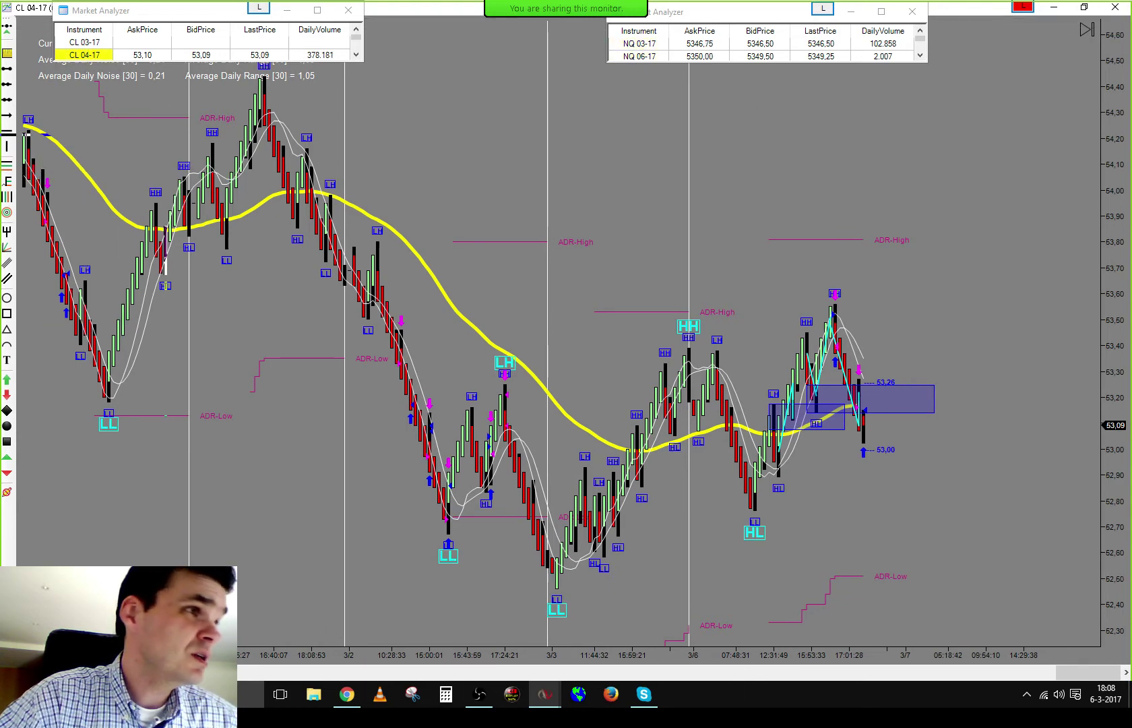
- Put the CL chart away and open the higher-timeframe NQ 03-17 chart maximized
key(super+Down)
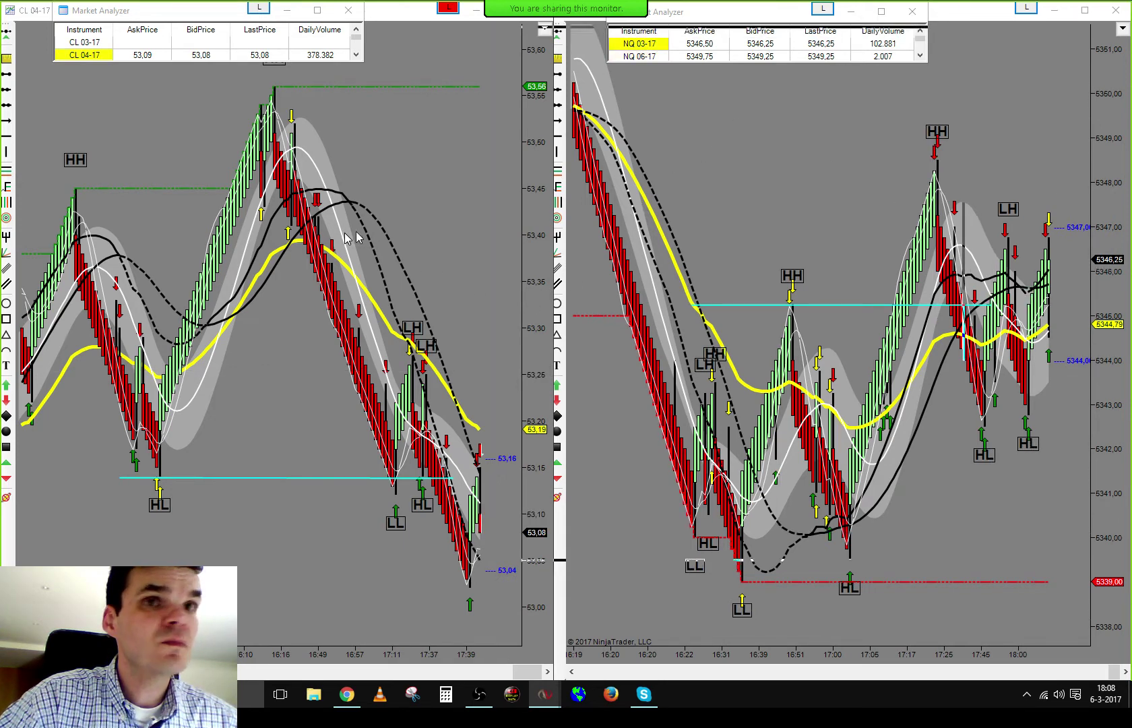
key(alt+Tab)
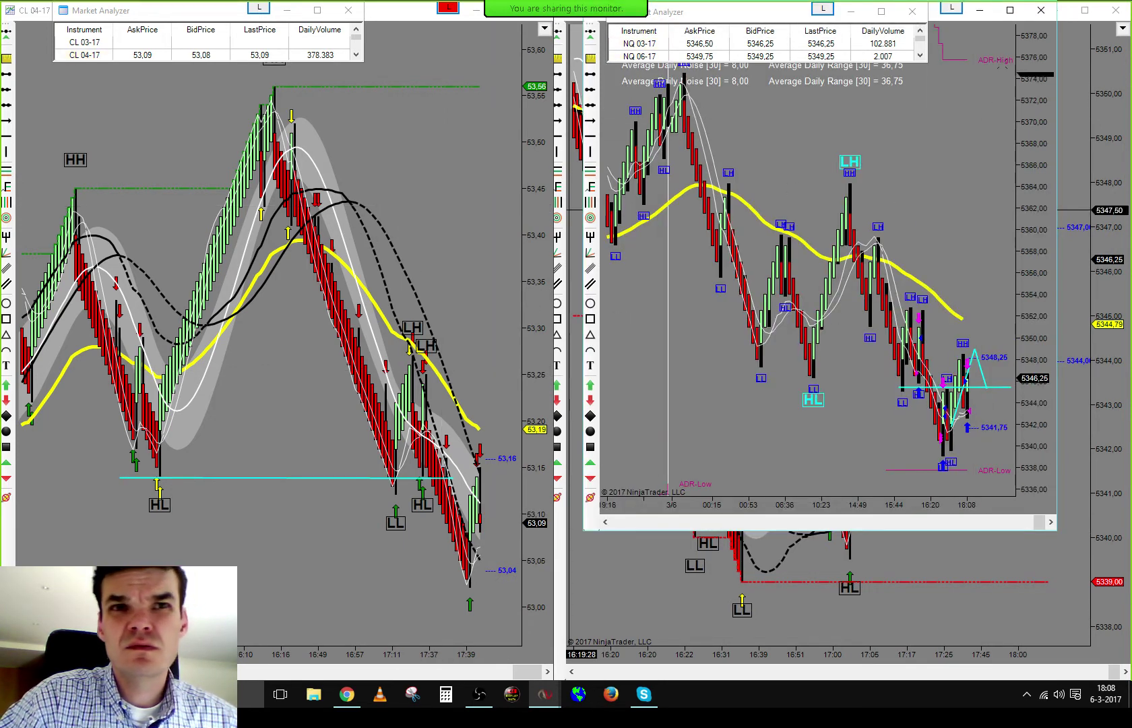
click(1010, 10)
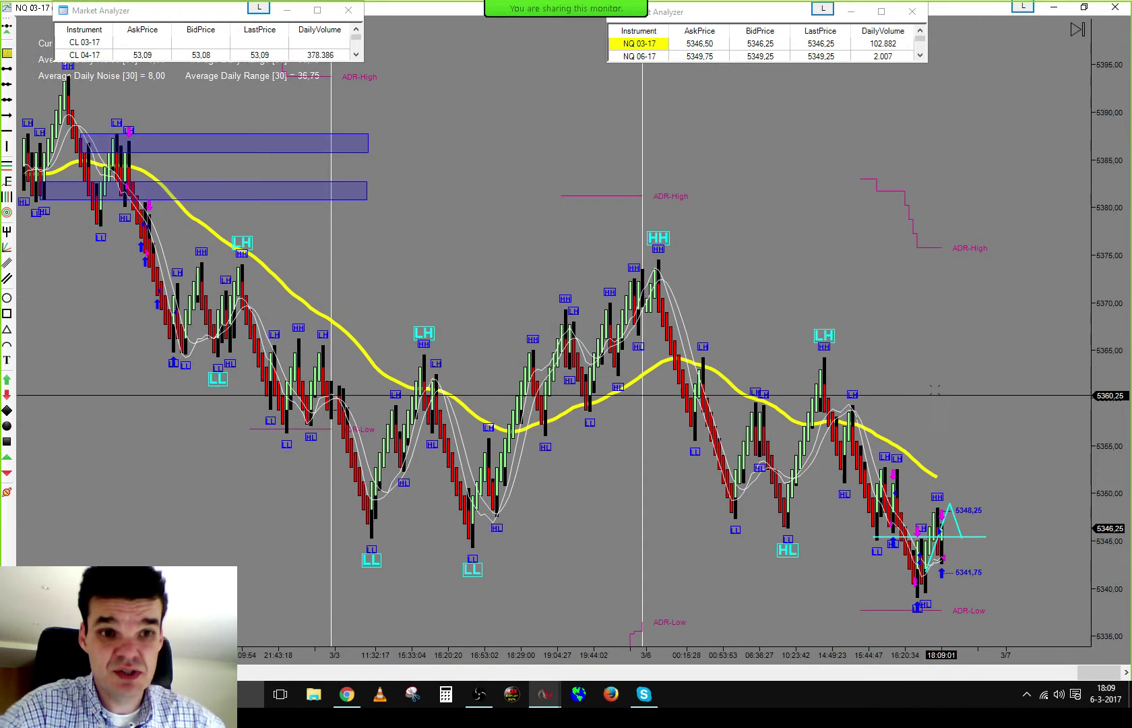
- Remove the projected swing lines and the horizontal line drawn near the latest NQ bars
drag(936, 395, 830, 450)
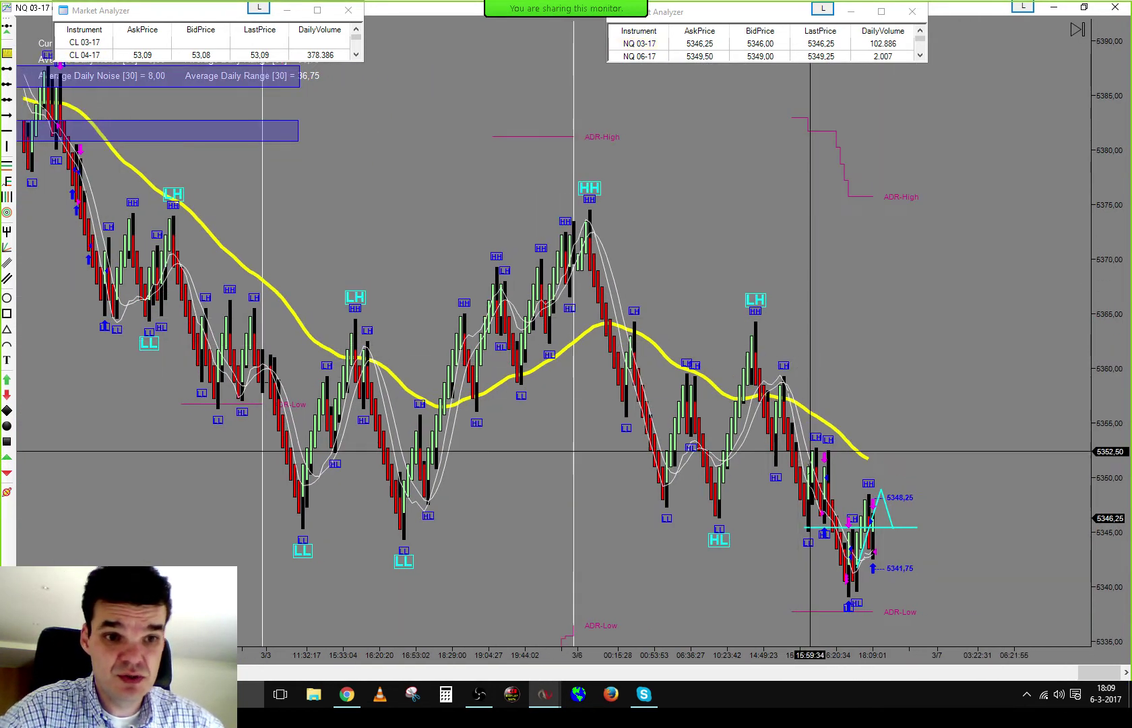
right_click(888, 519)
click(923, 544)
right_click(876, 497)
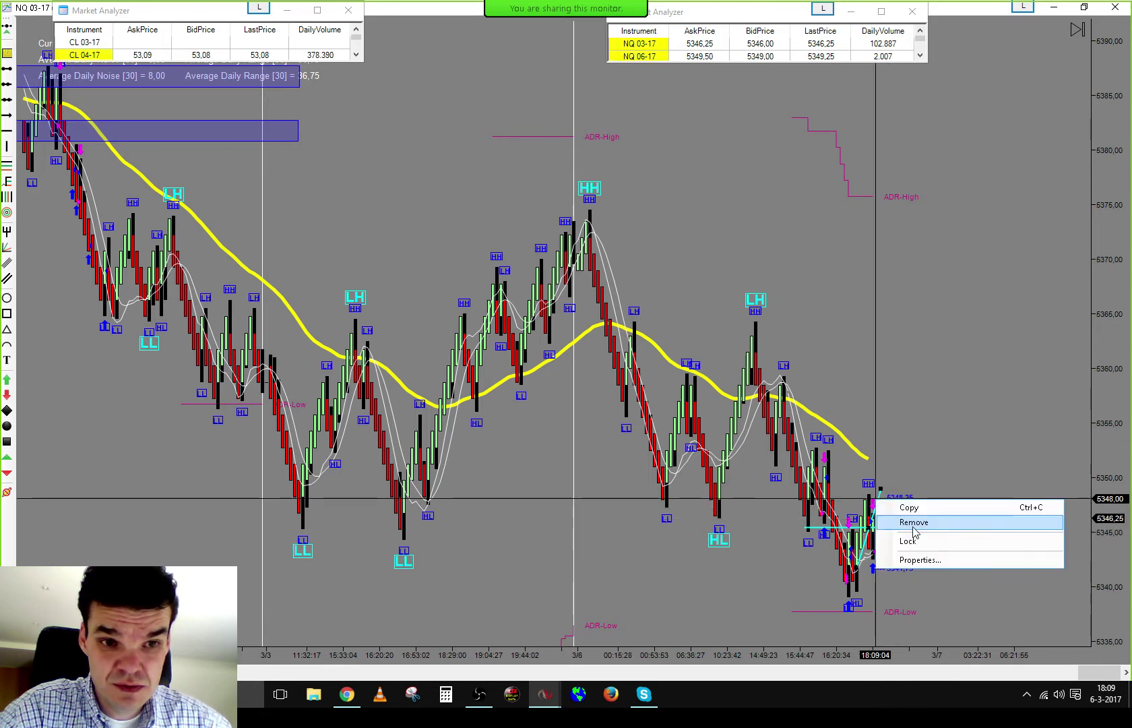
click(904, 523)
right_click(902, 525)
click(920, 549)
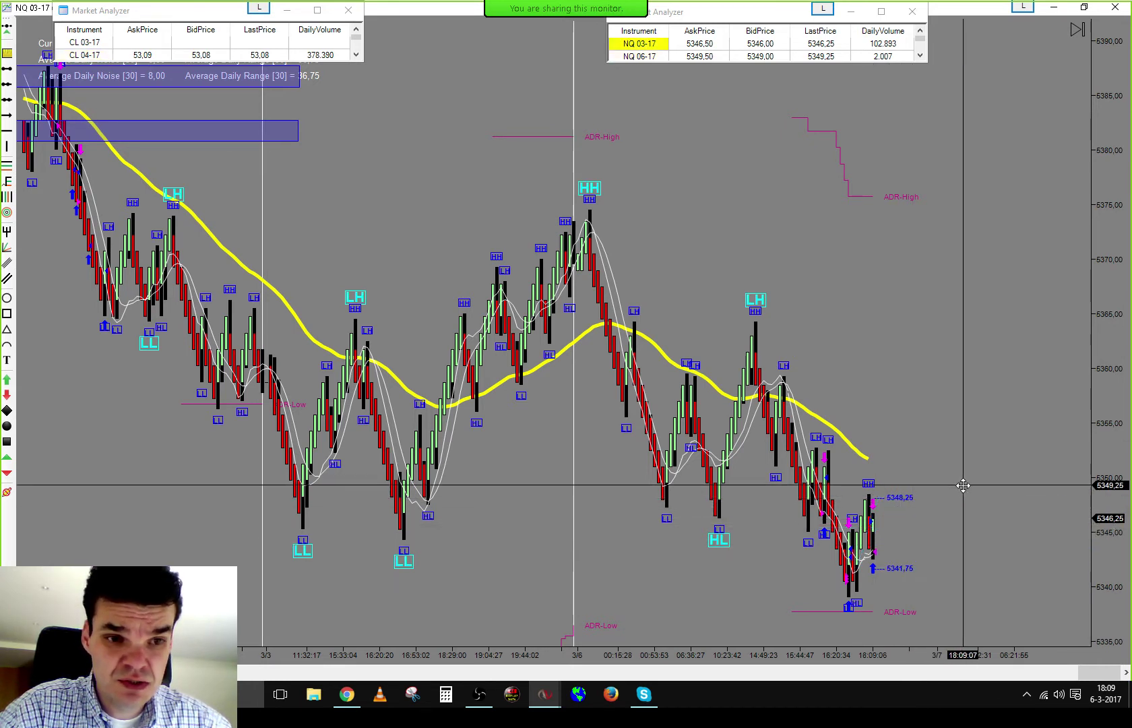
- Draw a rectangle zone at the LH before today's main LH and move it down to about 5353 to 5351
scroll(977, 462, down, 1)
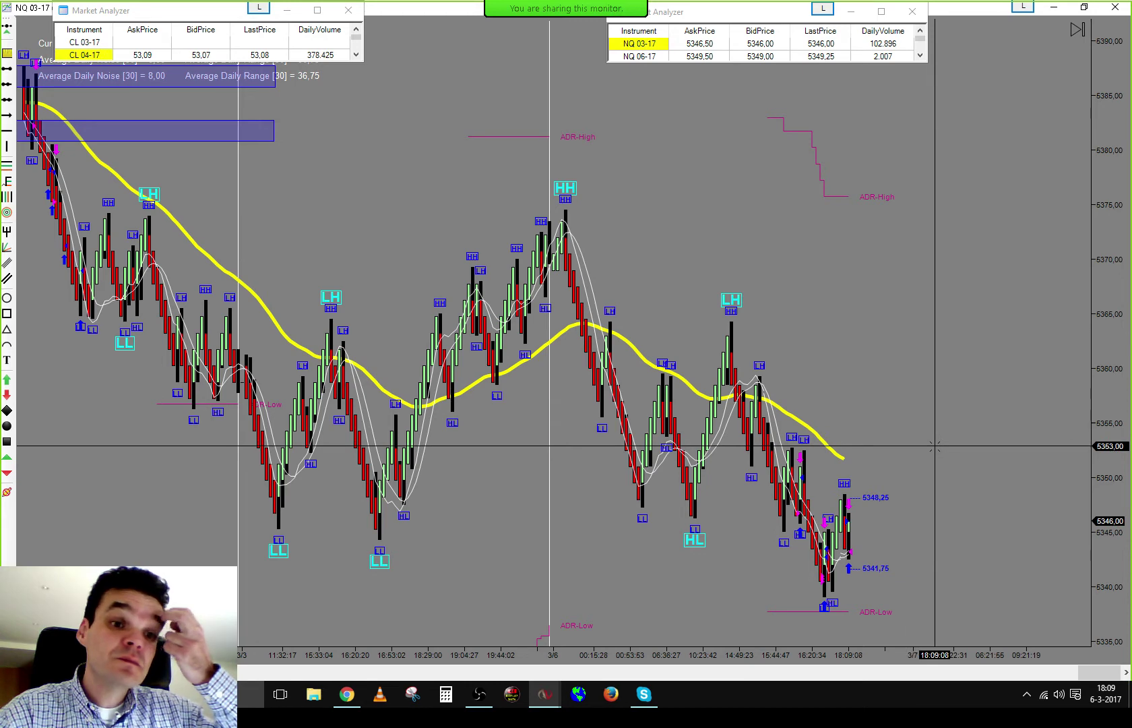
scroll(964, 435, up, 1)
scroll(964, 435, up, 1)
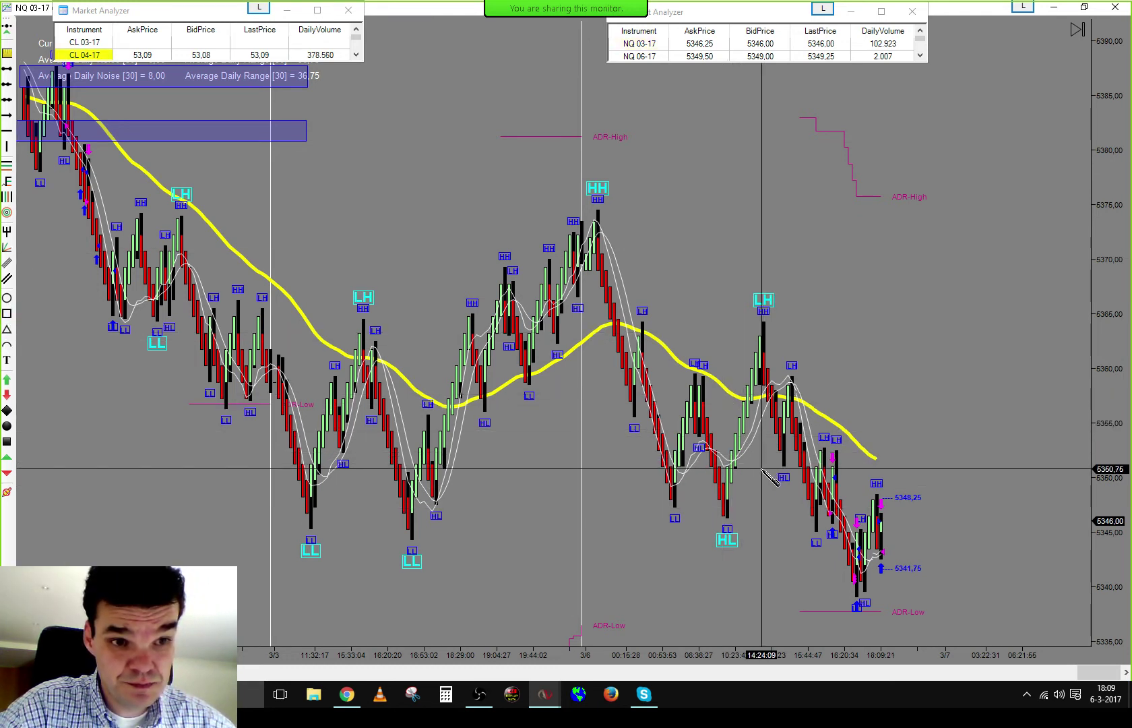
click(673, 377)
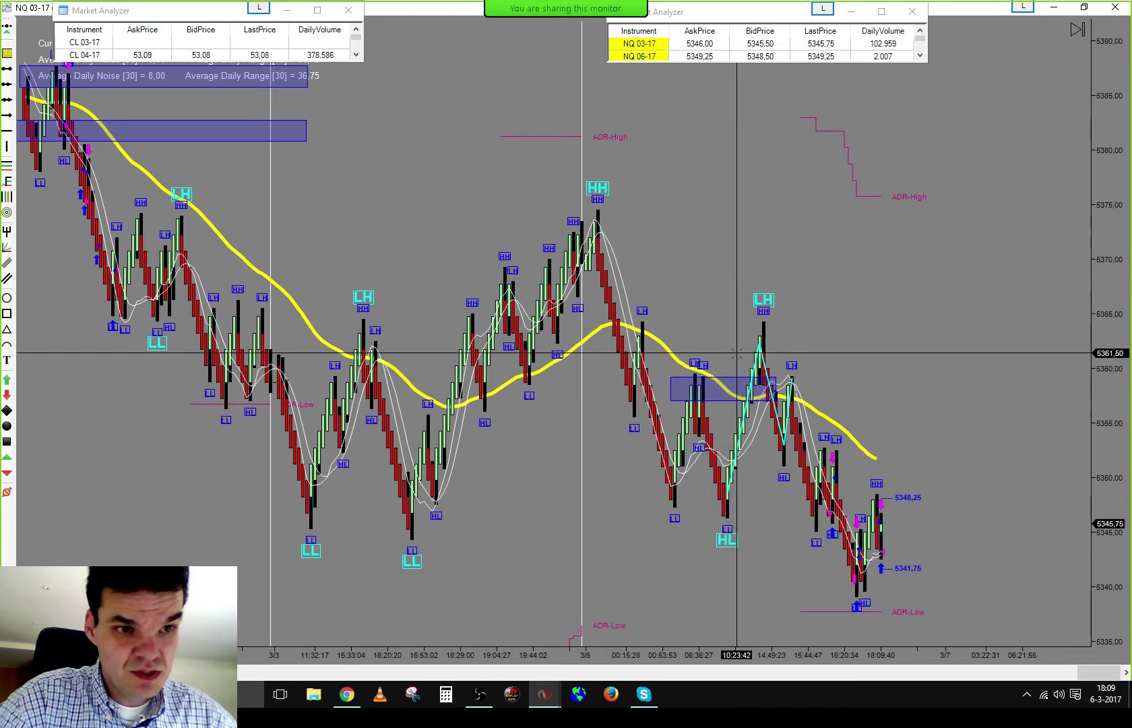
mouse_move(725, 380)
mouse_down()
mouse_move(787, 446)
mouse_move(820, 441)
mouse_move(821, 466)
mouse_up()
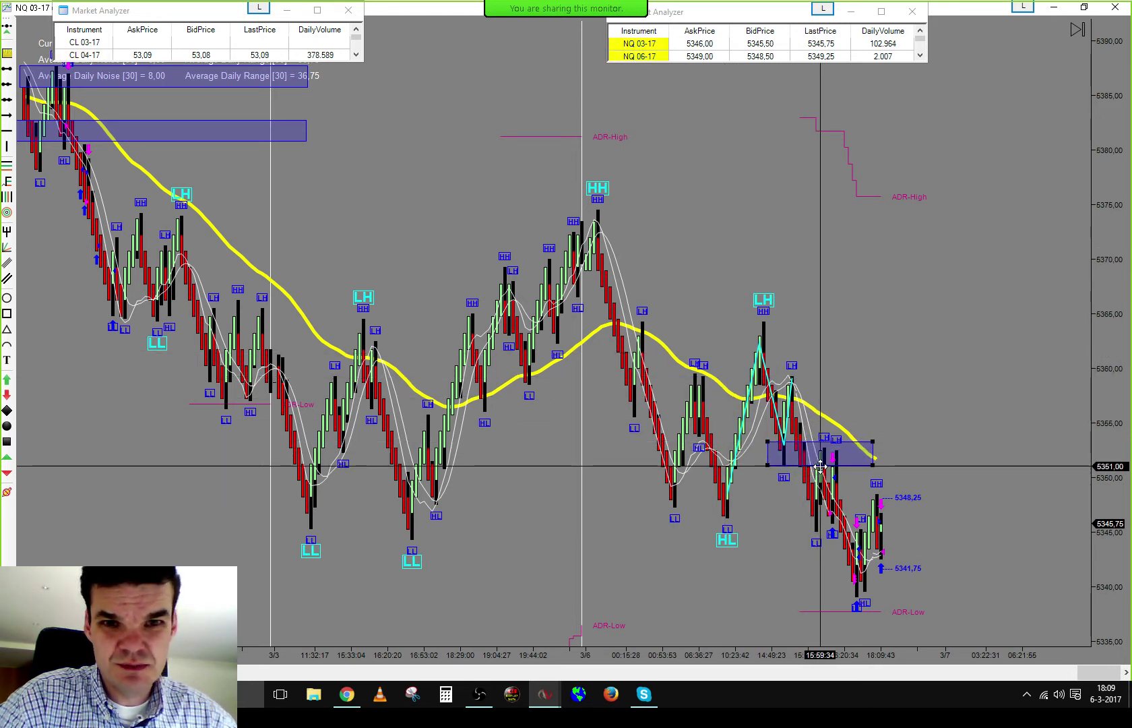
click(831, 367)
- Draw a rectangle zone at the last broken LH, spanning about 5345,25 to 5343,50 and extending beyond the latest bar
scroll(832, 367, down, 4)
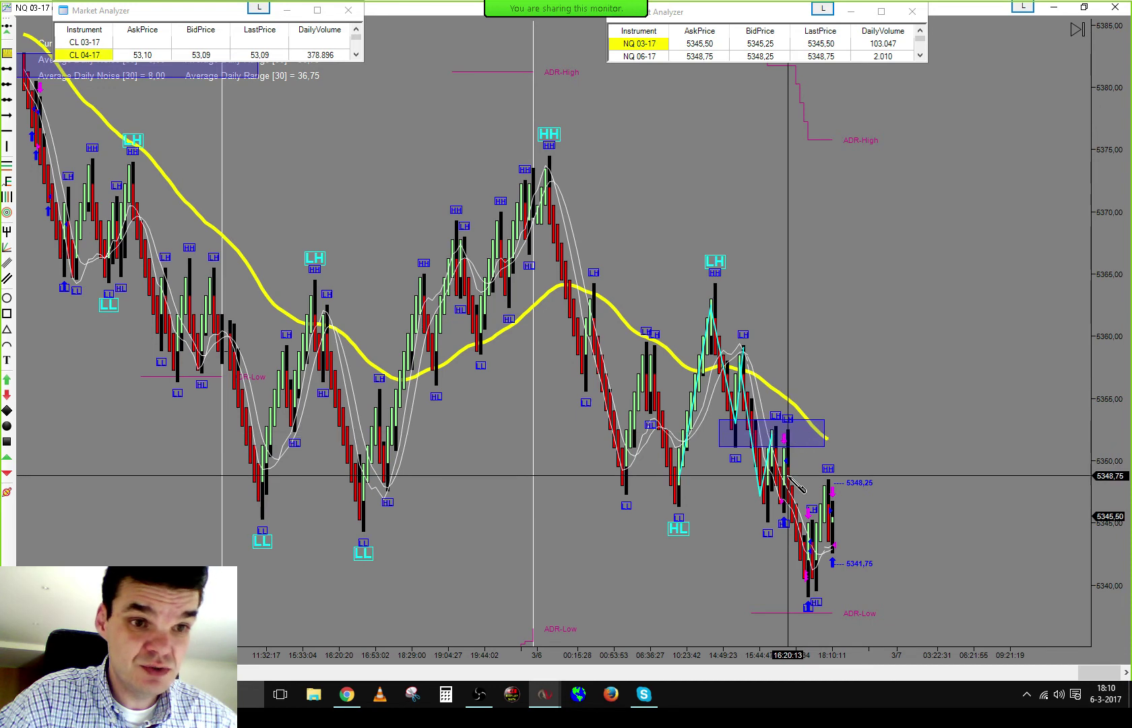
drag(799, 470, 805, 477)
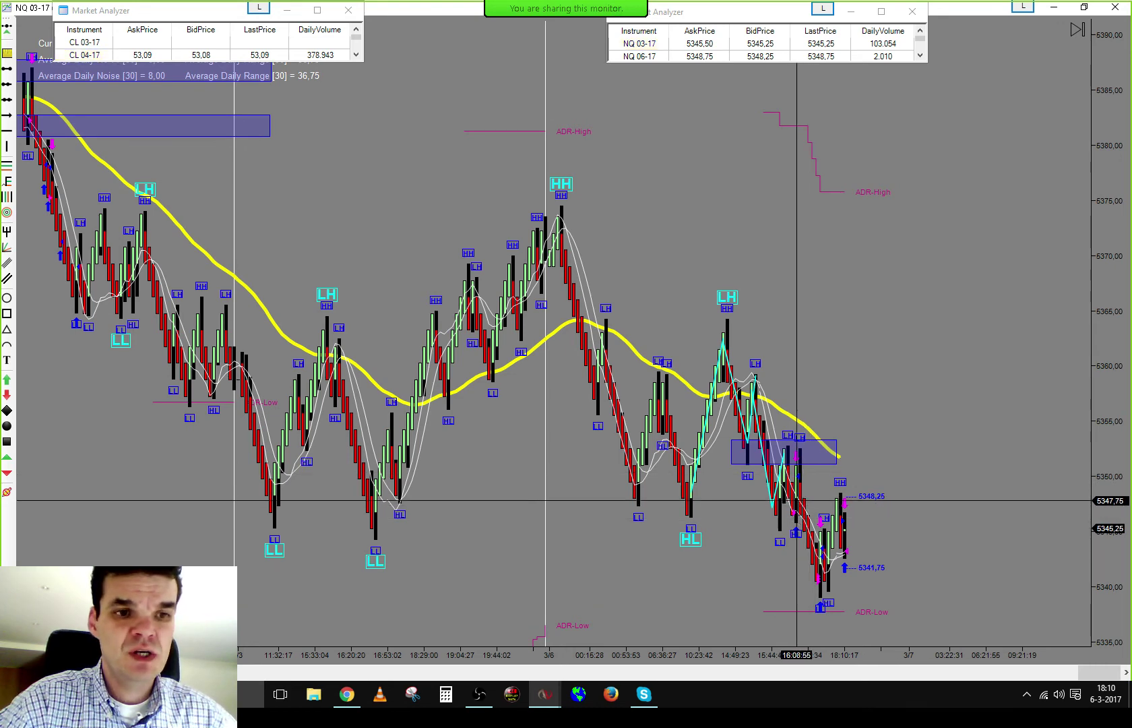
drag(797, 501, 643, 504)
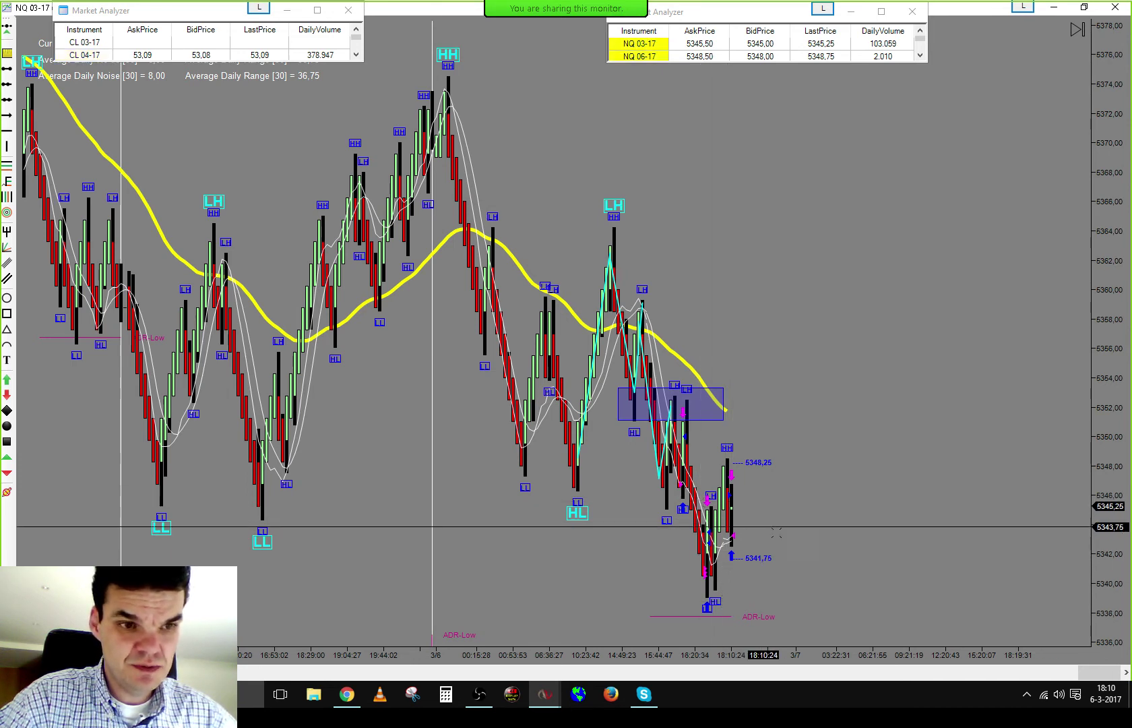
drag(717, 505, 759, 501)
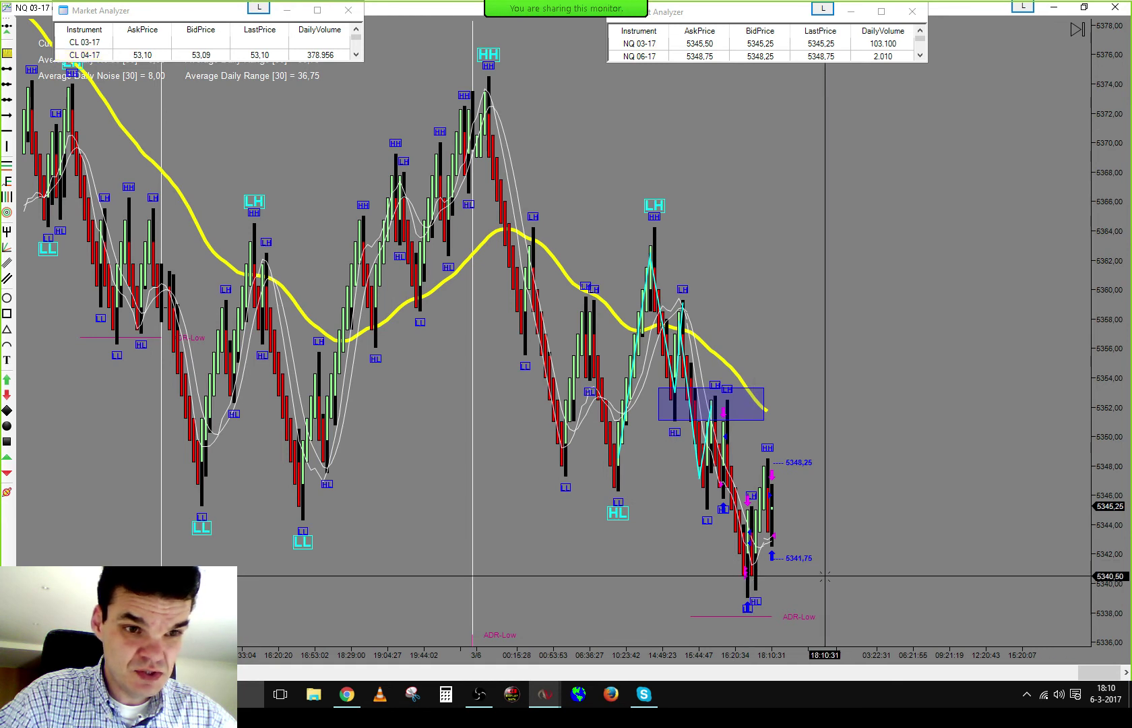
drag(808, 566, 750, 550)
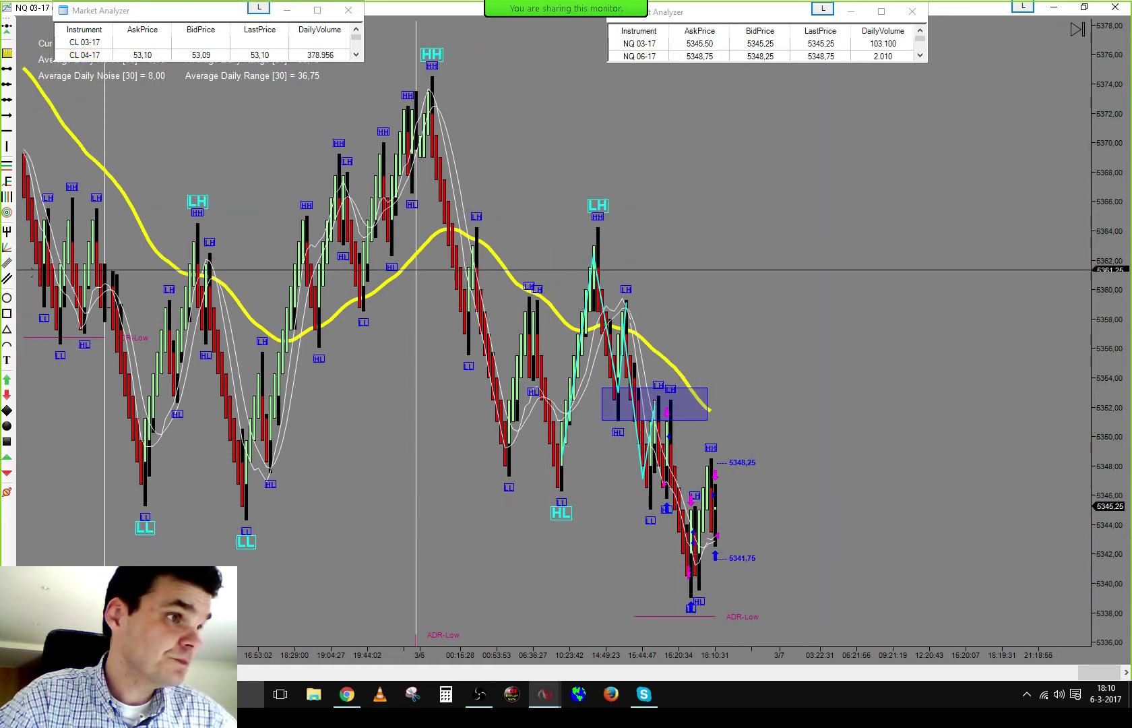
click(7, 313)
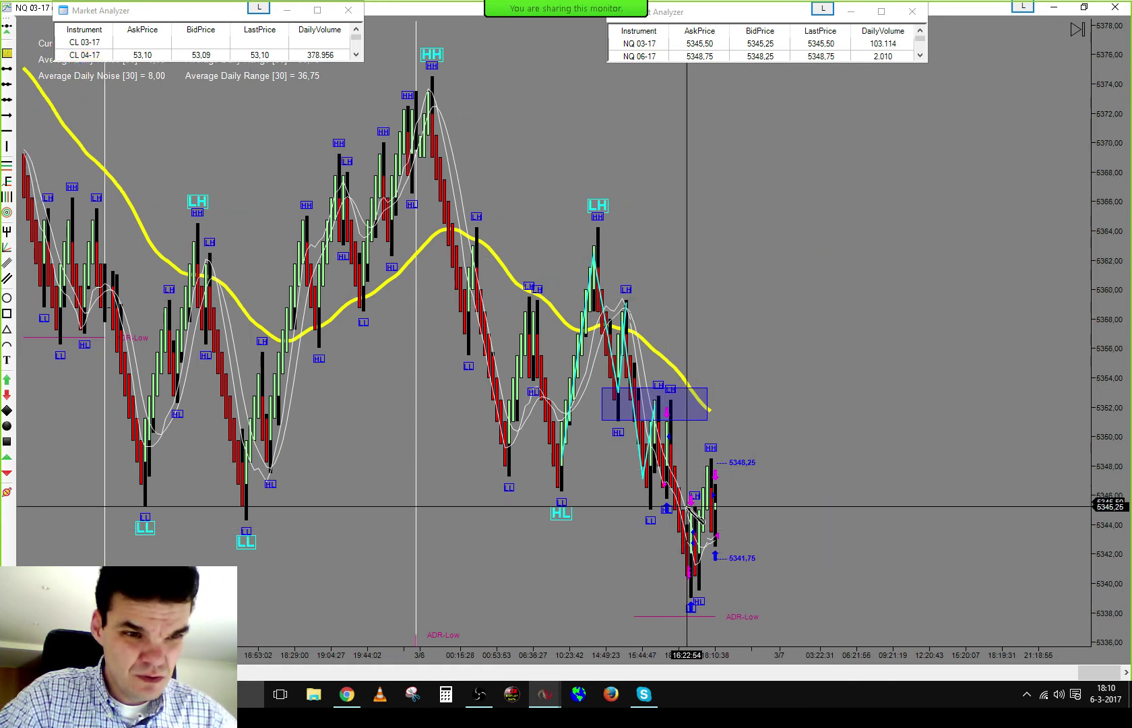
mouse_move(688, 506)
mouse_down()
mouse_move(841, 542)
mouse_move(848, 532)
mouse_up()
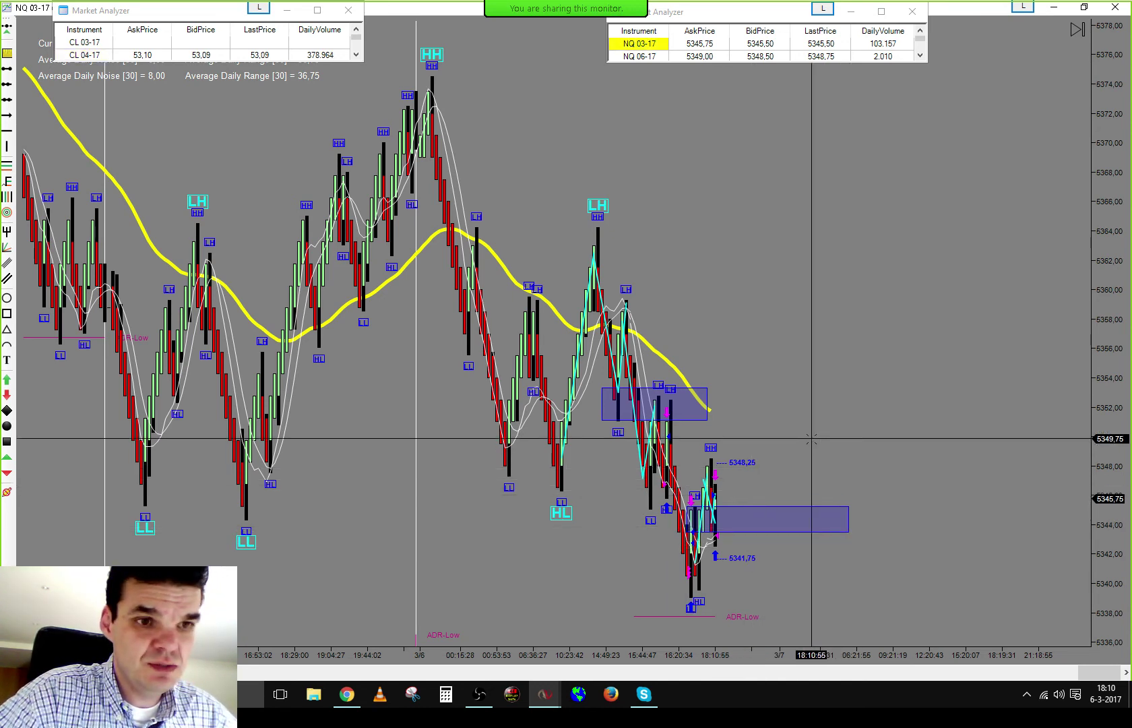
- Review the wider NQ price history and return to the side-by-side lower-timeframe CL and NQ charts
drag(812, 438, 943, 303)
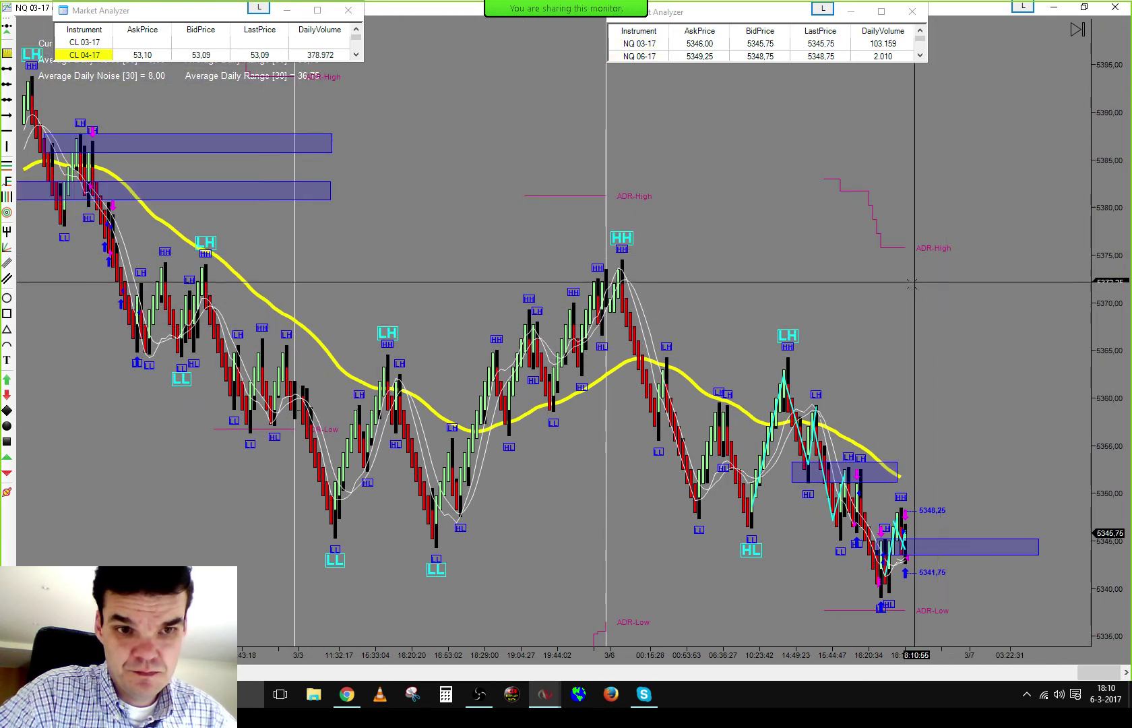
scroll(912, 285, up, 1)
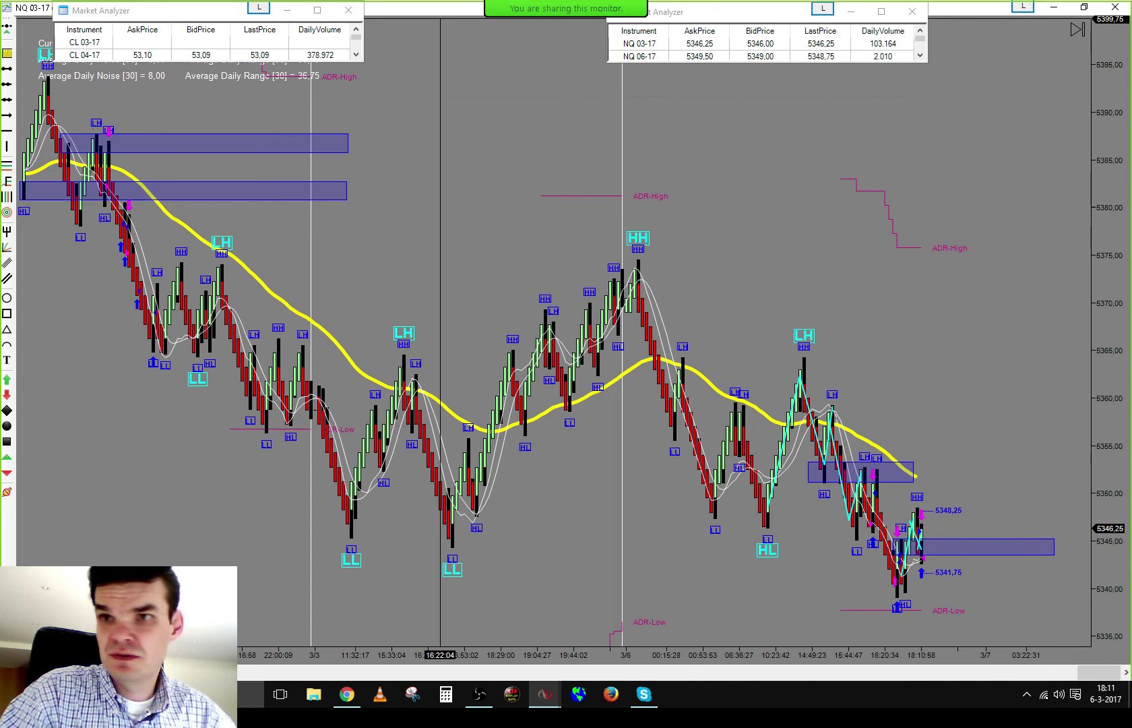
key(alt+Tab)
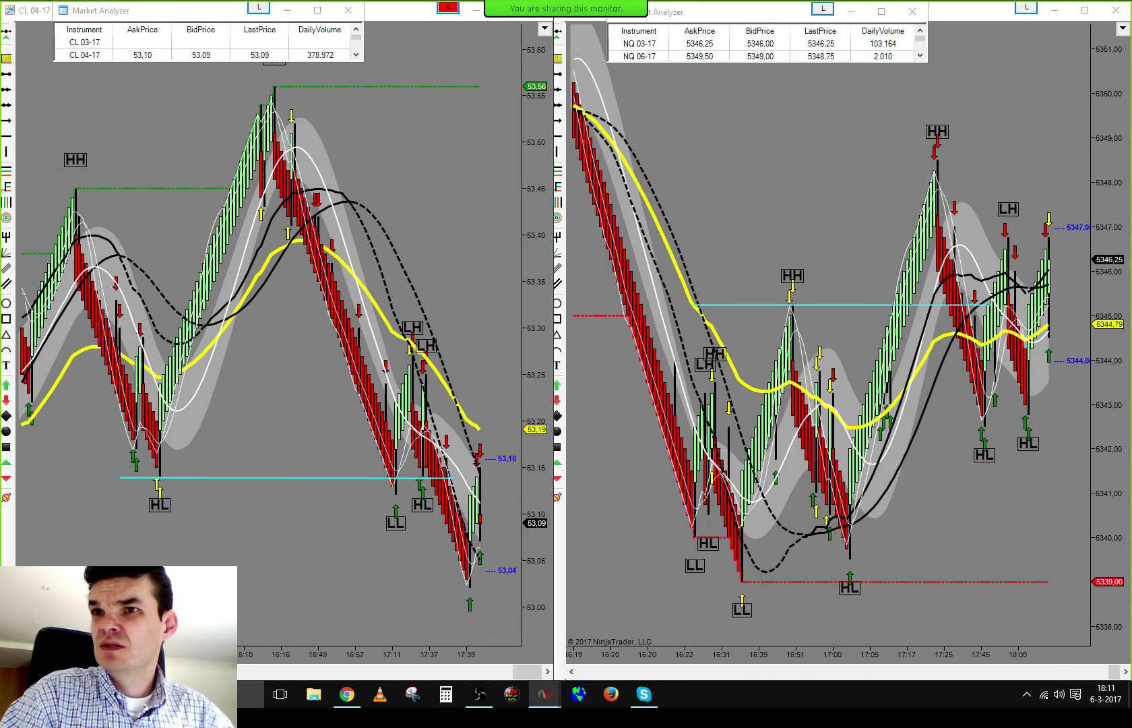